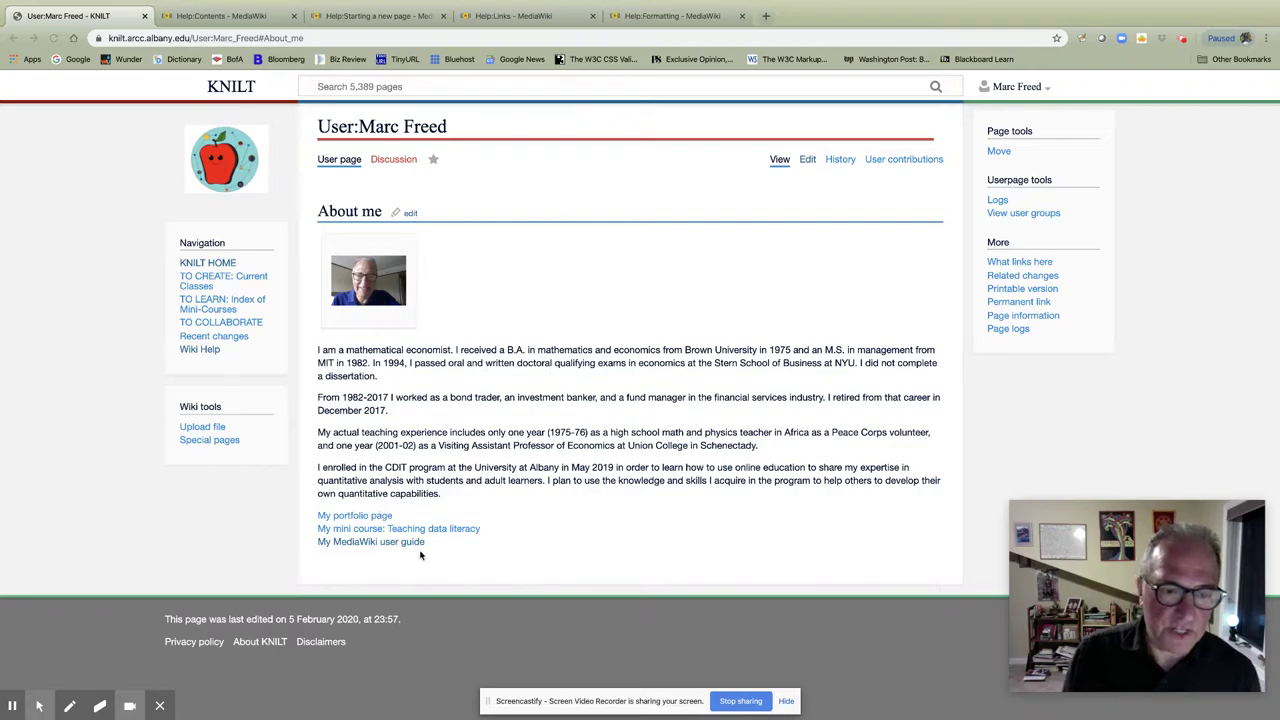
Open the My MediaWiki user guide link on the user page and view MediaWiki's Help:Contents page
{"action": "left_click", "coordinate": [370, 543]}
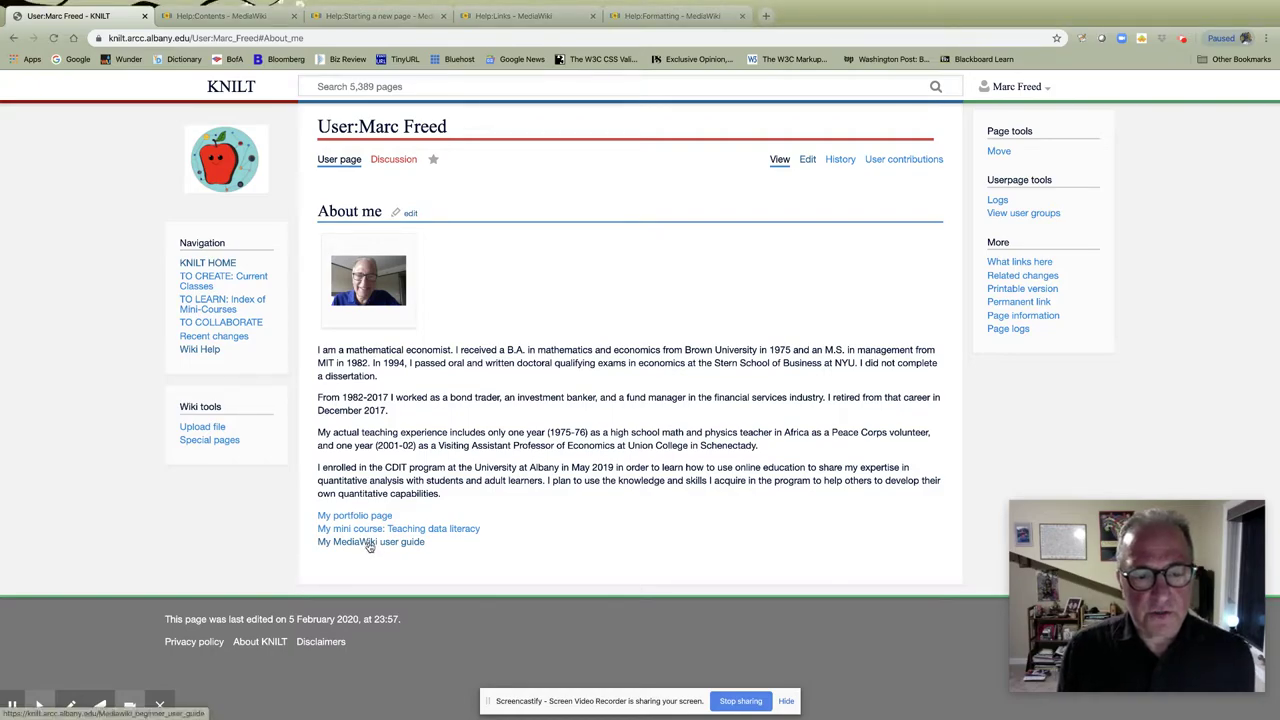
{"action": "left_click", "coordinate": [370, 543]}
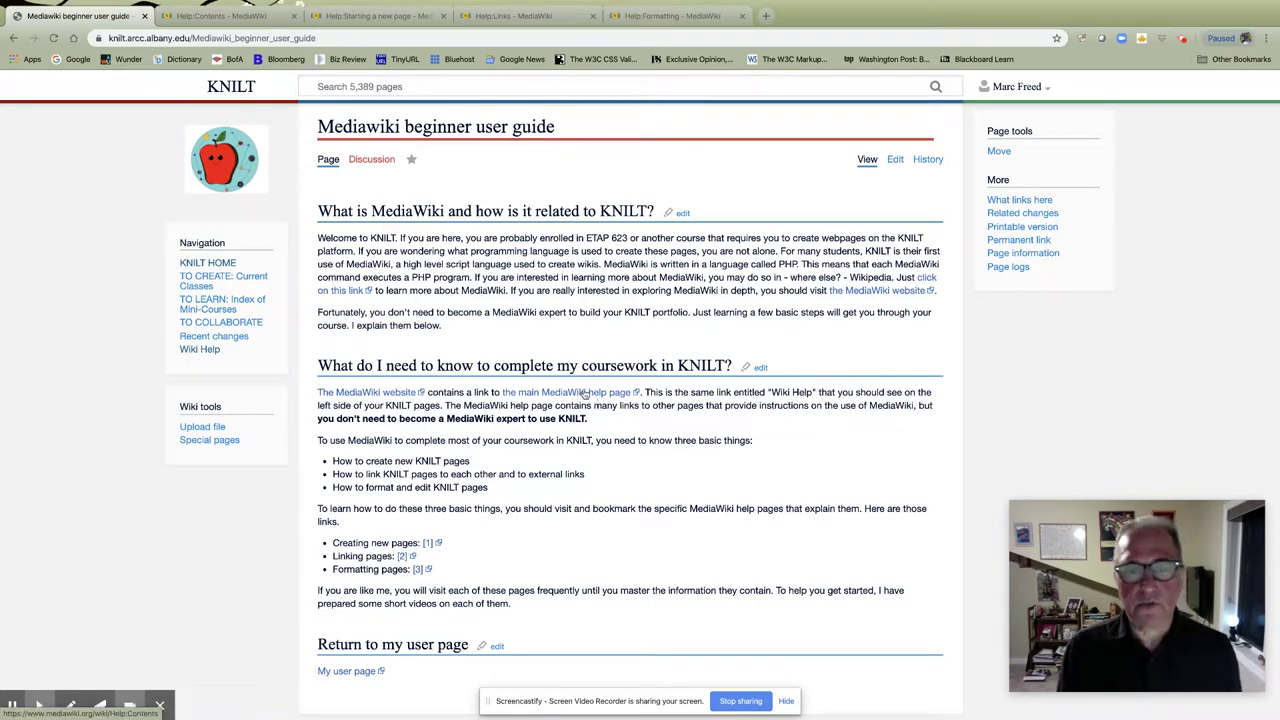
{"action": "left_click", "coordinate": [210, 24]}
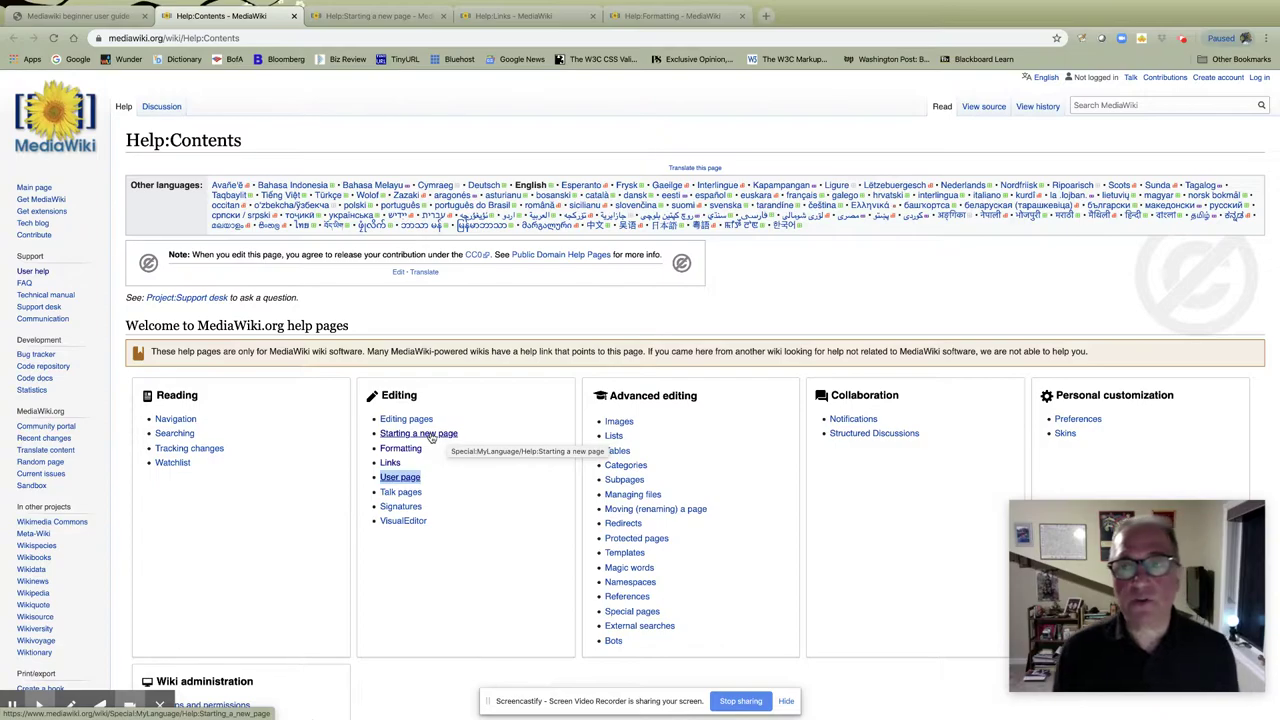
Return to the beginner user guide, follow its My user page link and open the About me section for editing
{"action": "left_click", "coordinate": [77, 17]}
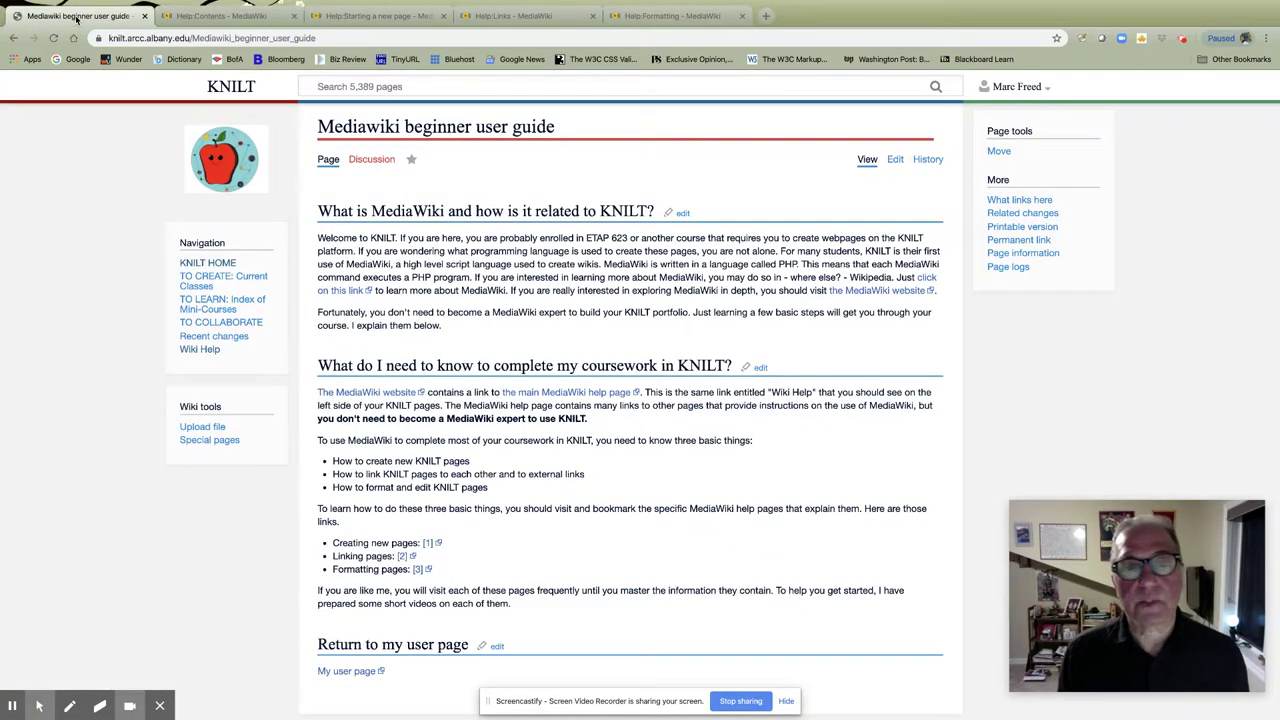
{"action": "left_click", "coordinate": [351, 675]}
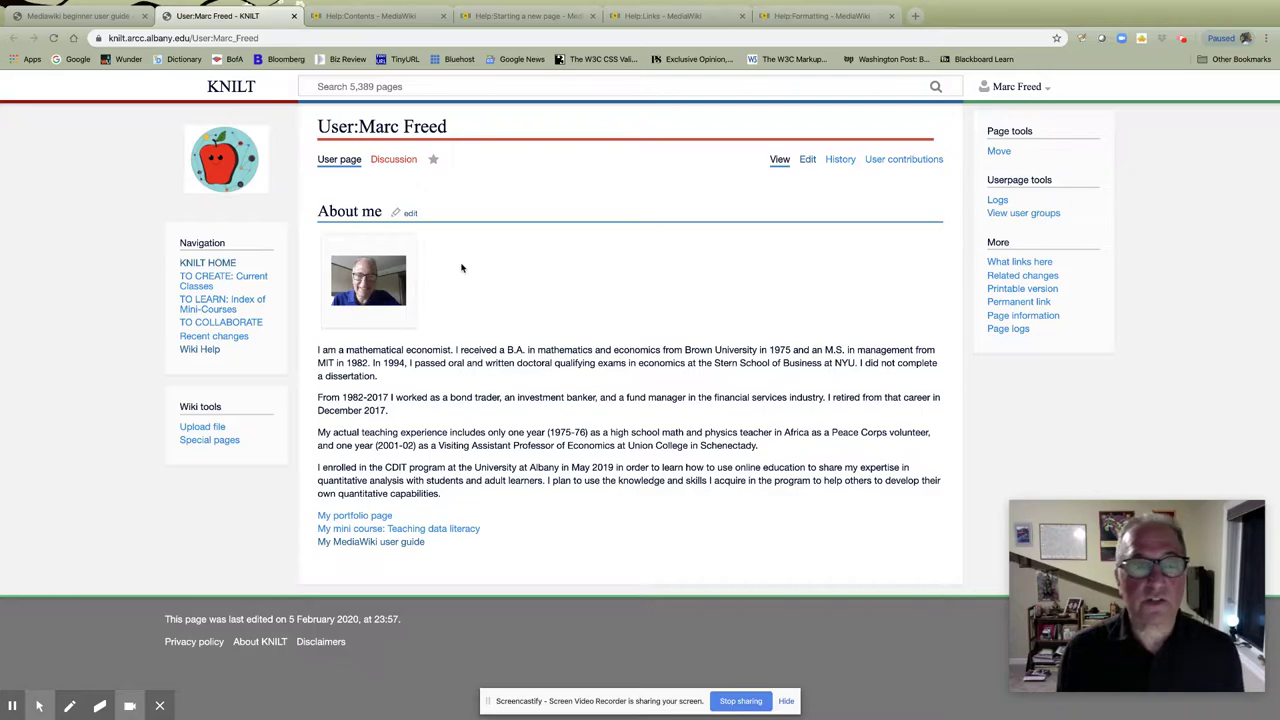
{"action": "left_click", "coordinate": [410, 214]}
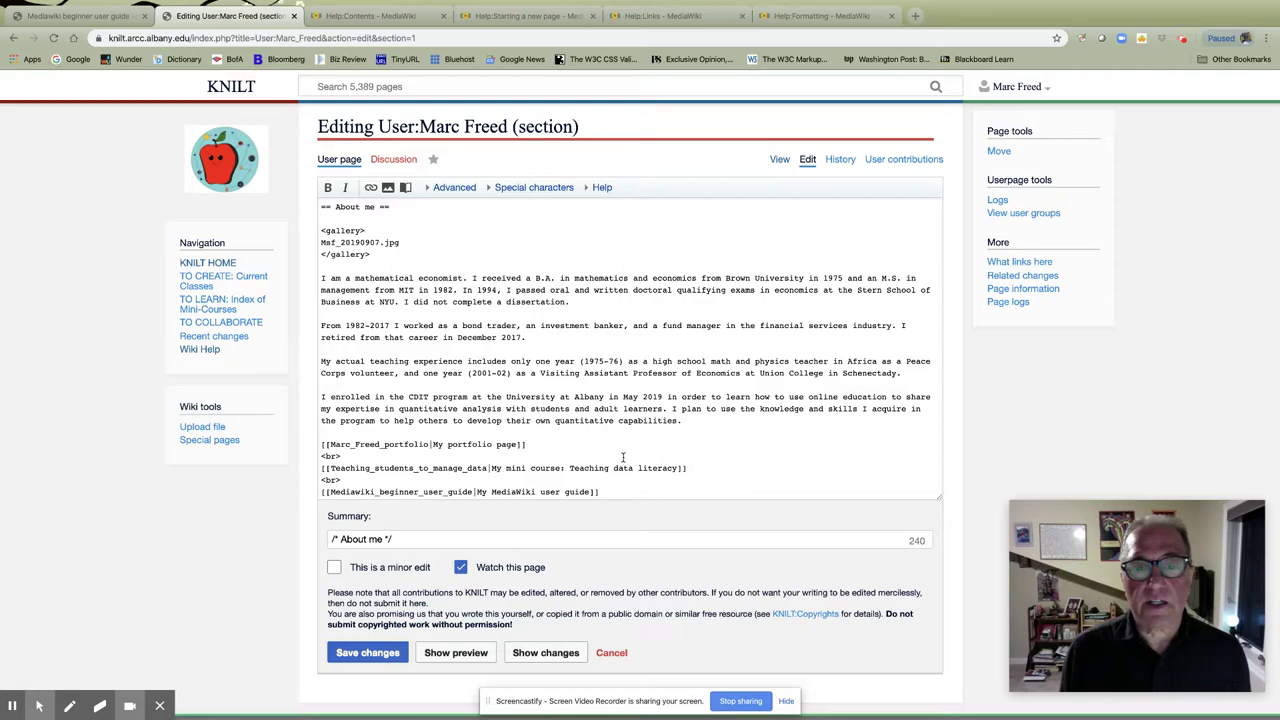
{"action": "scroll", "coordinate": [655, 445], "scroll_direction": "down", "scroll_amount": 1}
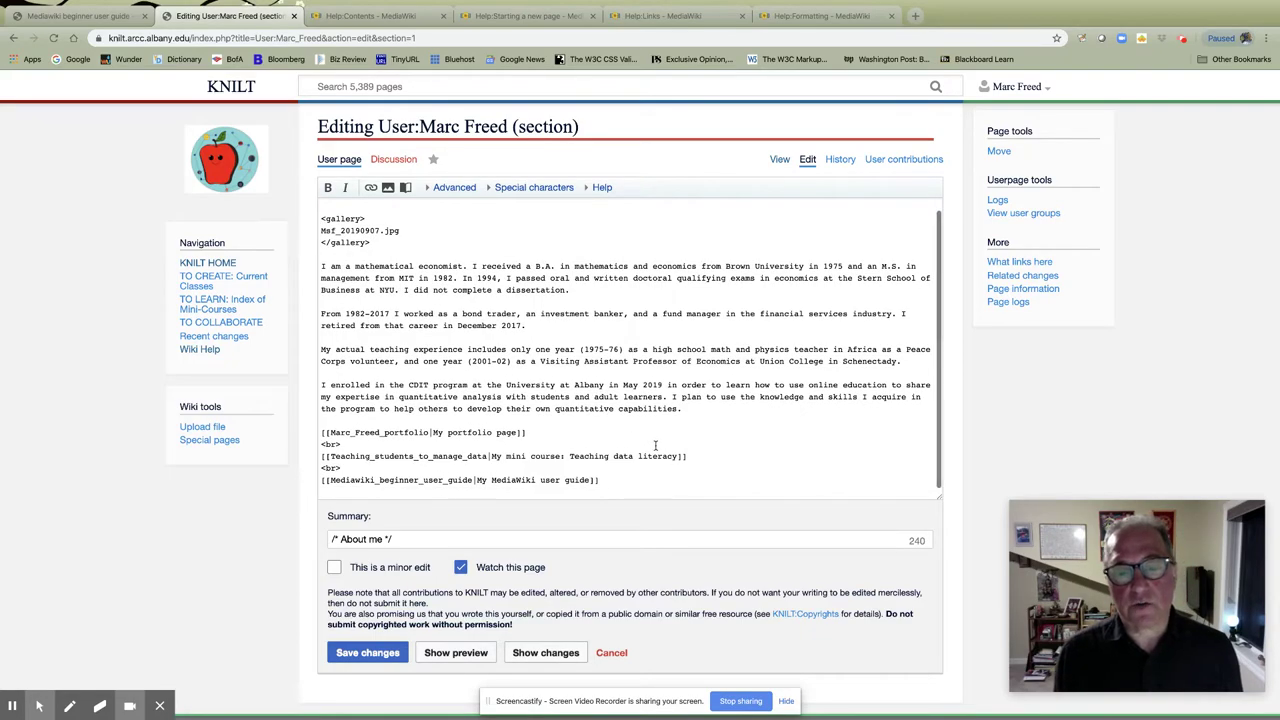
{"action": "left_click", "coordinate": [600, 481]}
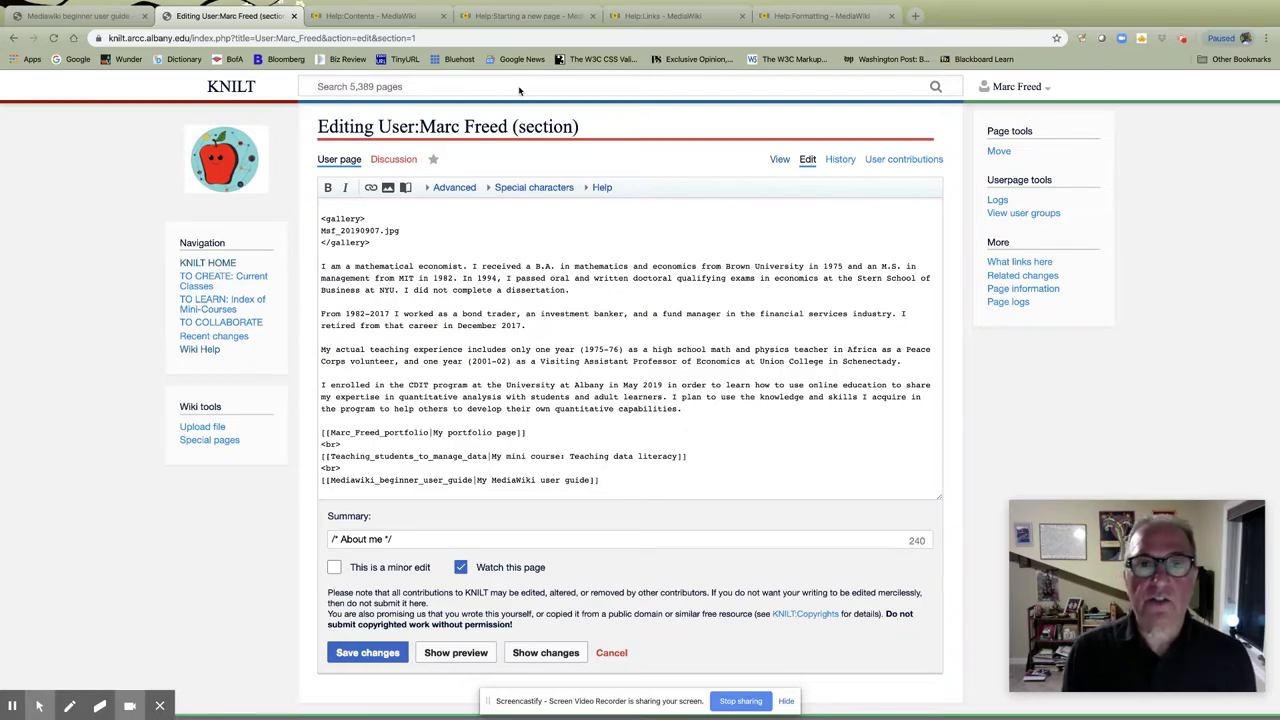
Consult the Help:Starting a new page instructions on wikilinks and add a <br> line below the My MediaWiki user guide link
{"action": "left_click", "coordinate": [507, 17]}
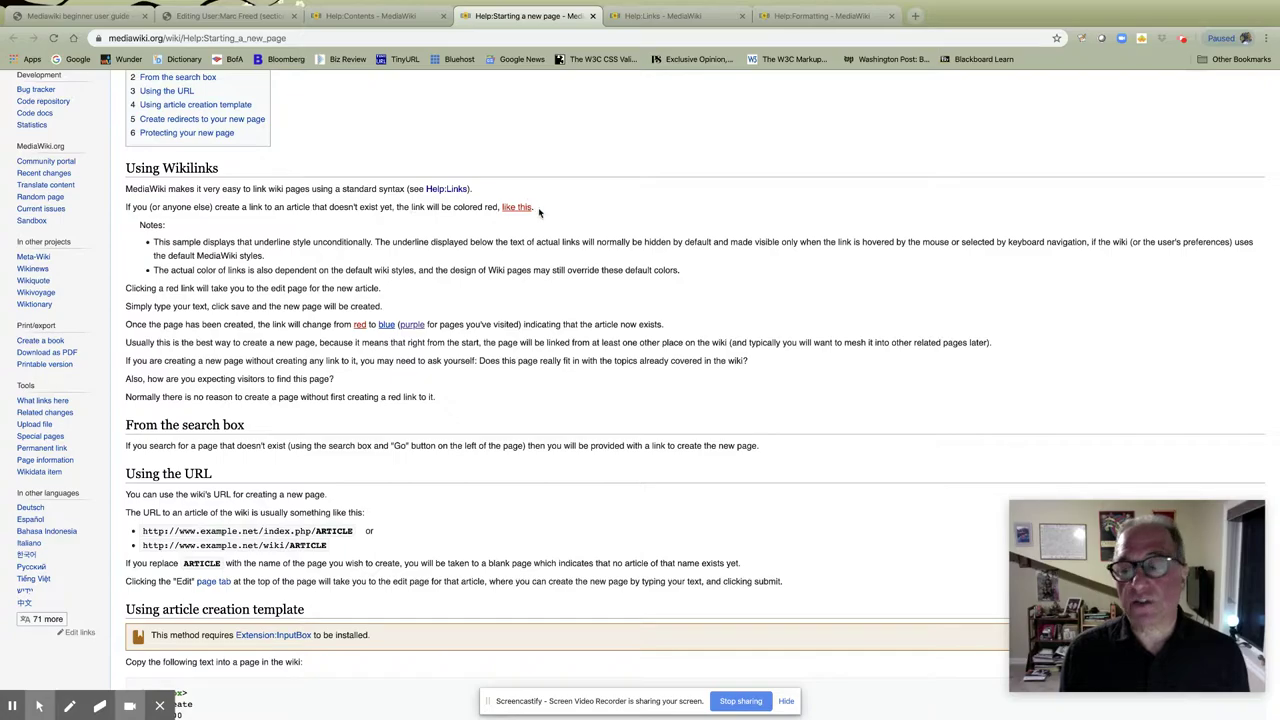
{"action": "left_click", "coordinate": [190, 17]}
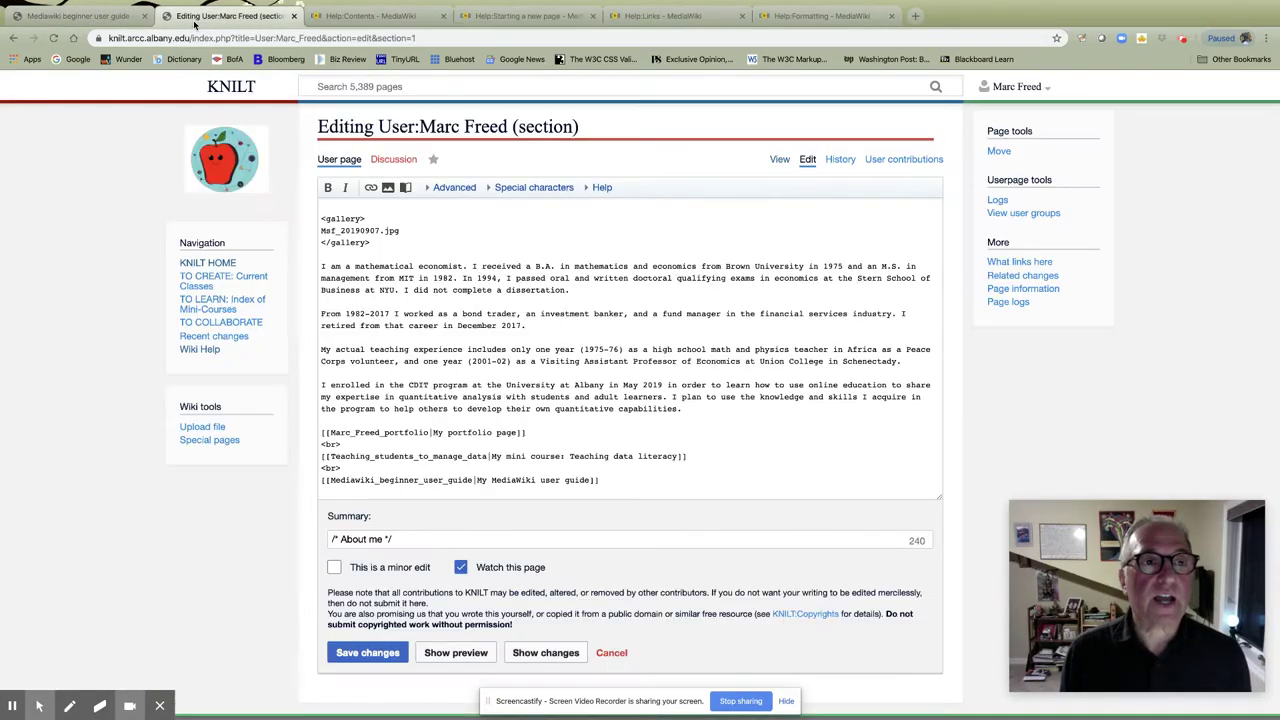
{"action": "left_click", "coordinate": [330, 490]}
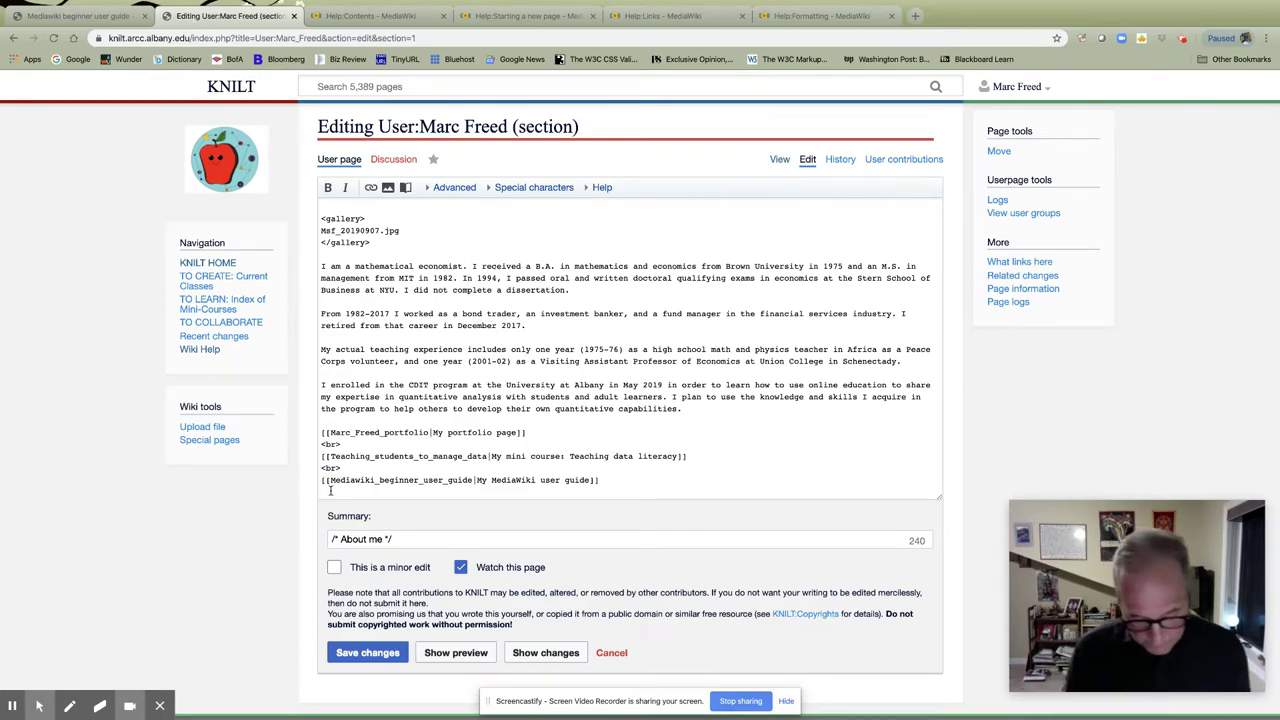
{"action": "type", "text": "<br>"}
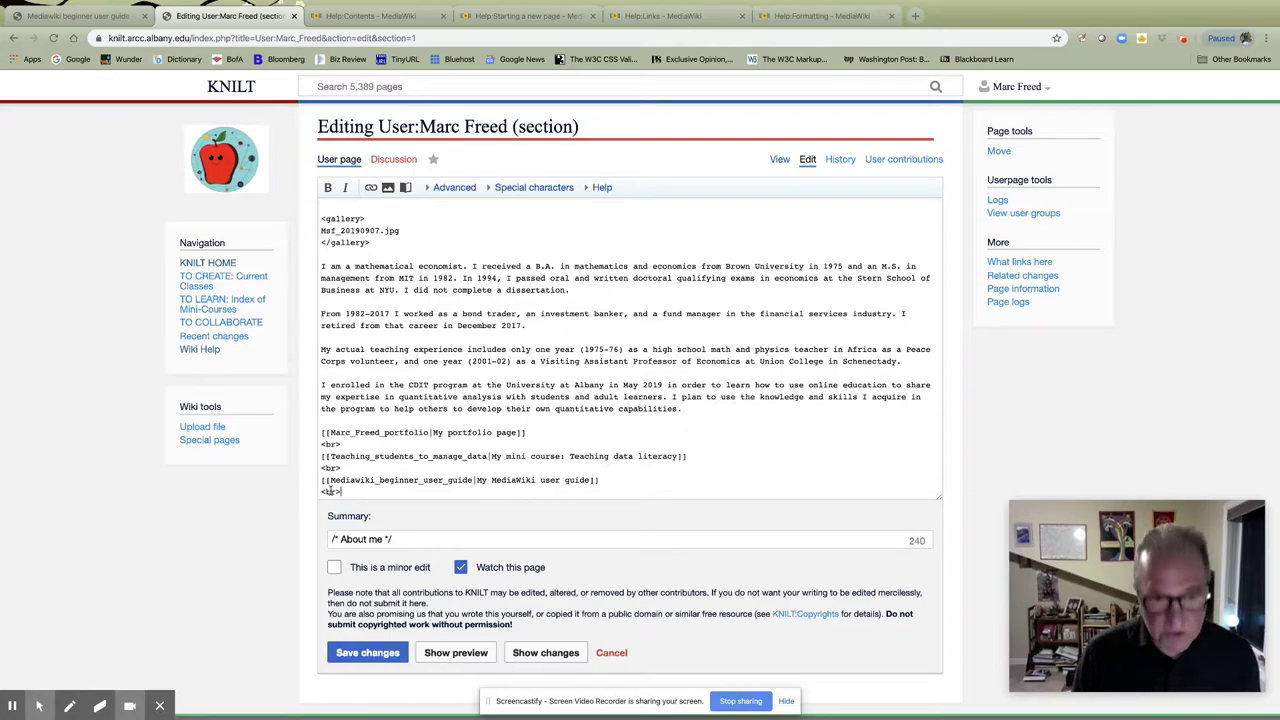
{"action": "key", "text": "Return"}
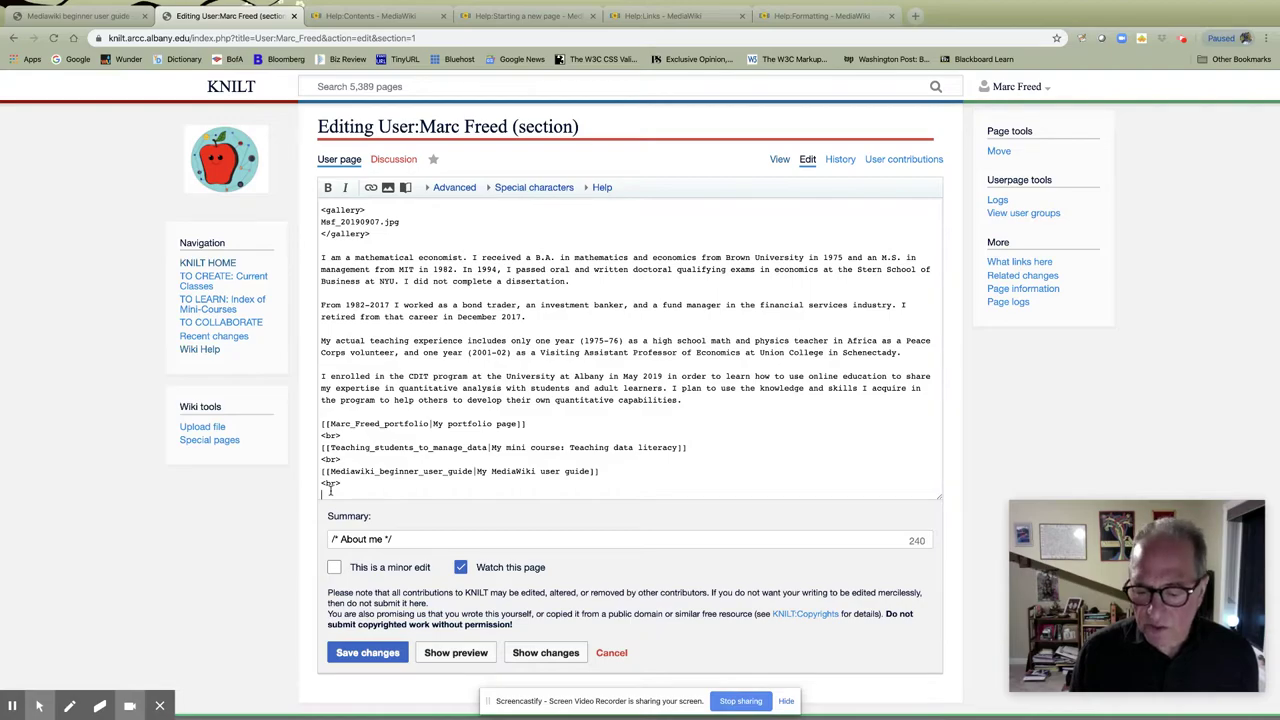
Add the link [[New_User_Guide|My UG]] below the last line break and save the changes to the user page
{"action": "type", "text": "[["}
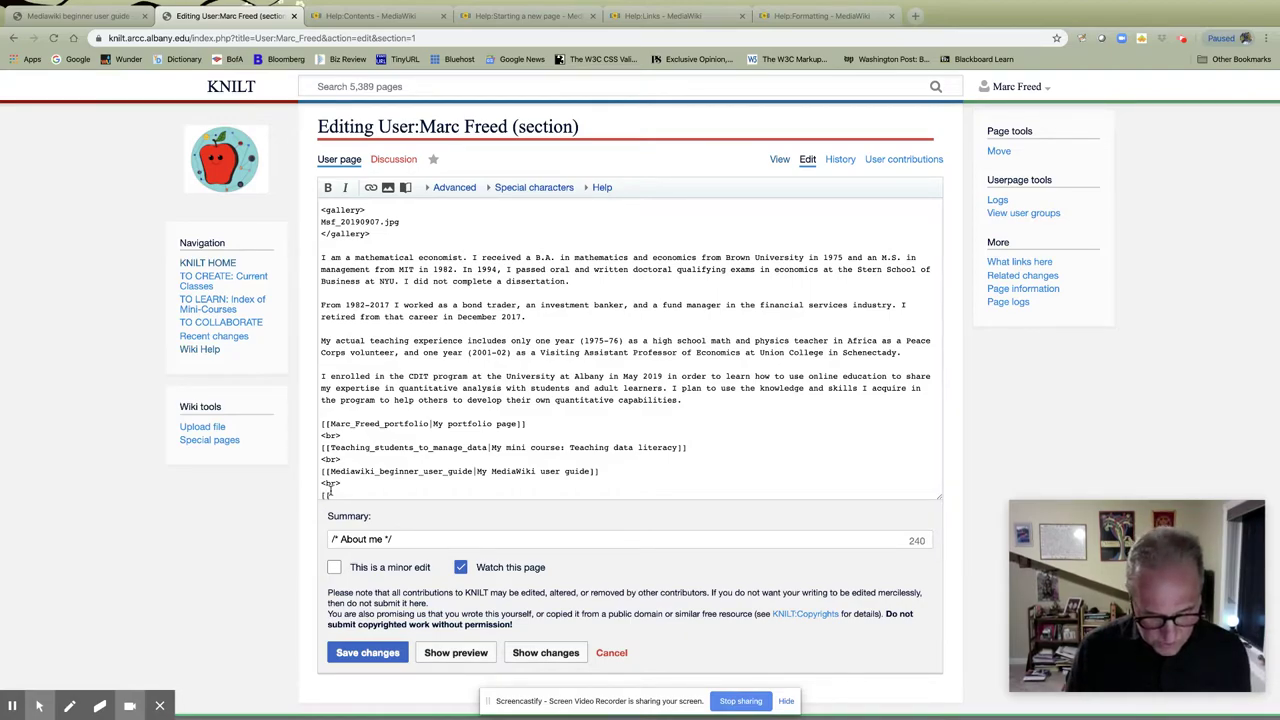
{"action": "type", "text": "Sew"}
{"action": "type", "text": "_U"}
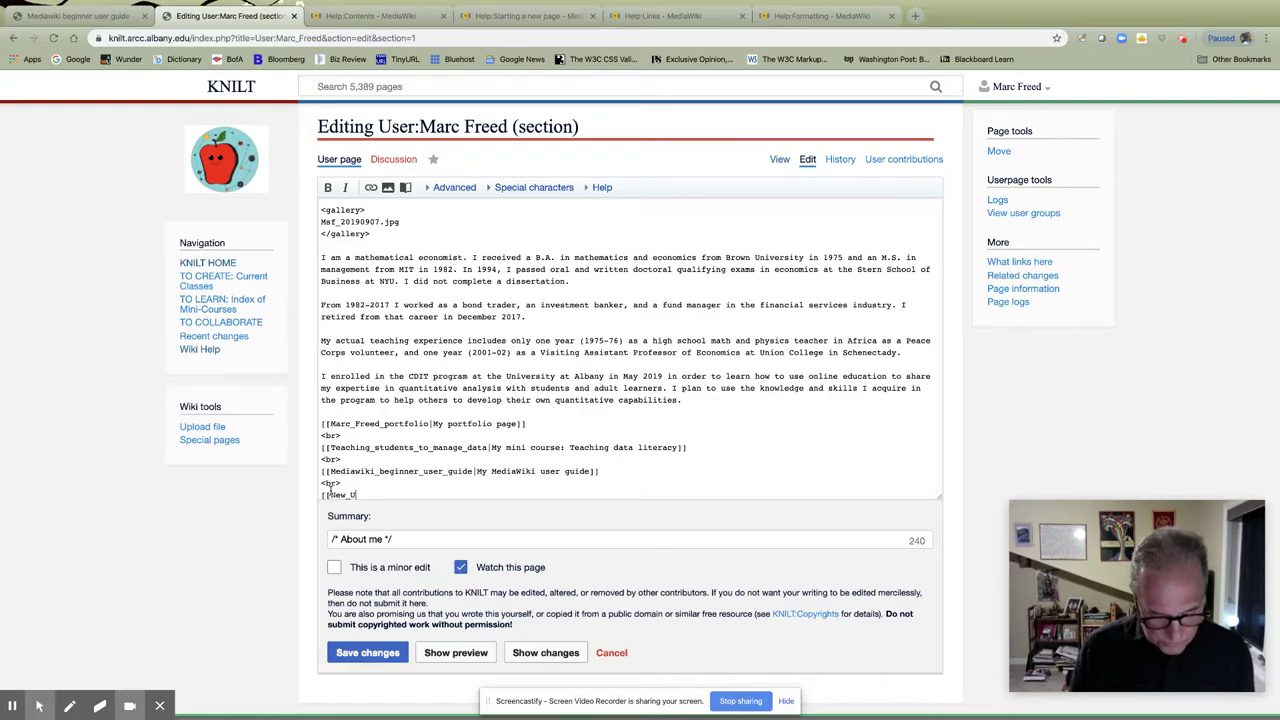
{"action": "type", "text": "ser]"}
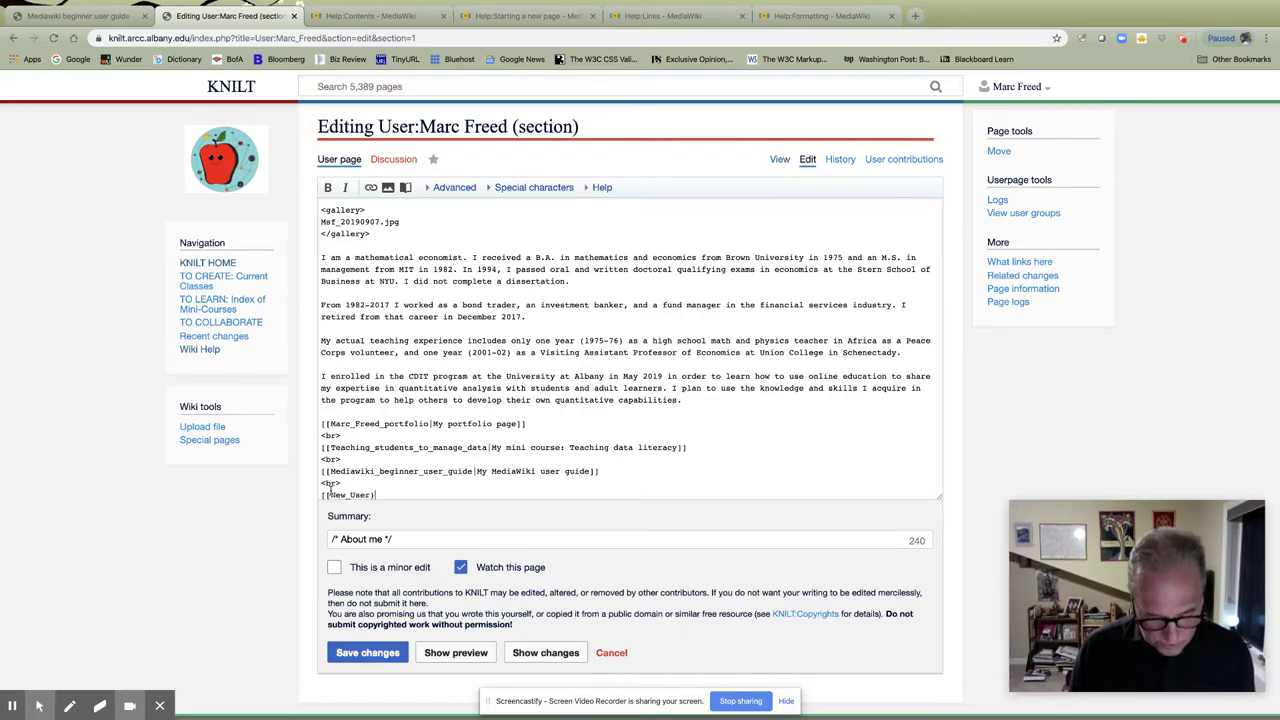
{"action": "type", "text": "Guide"}
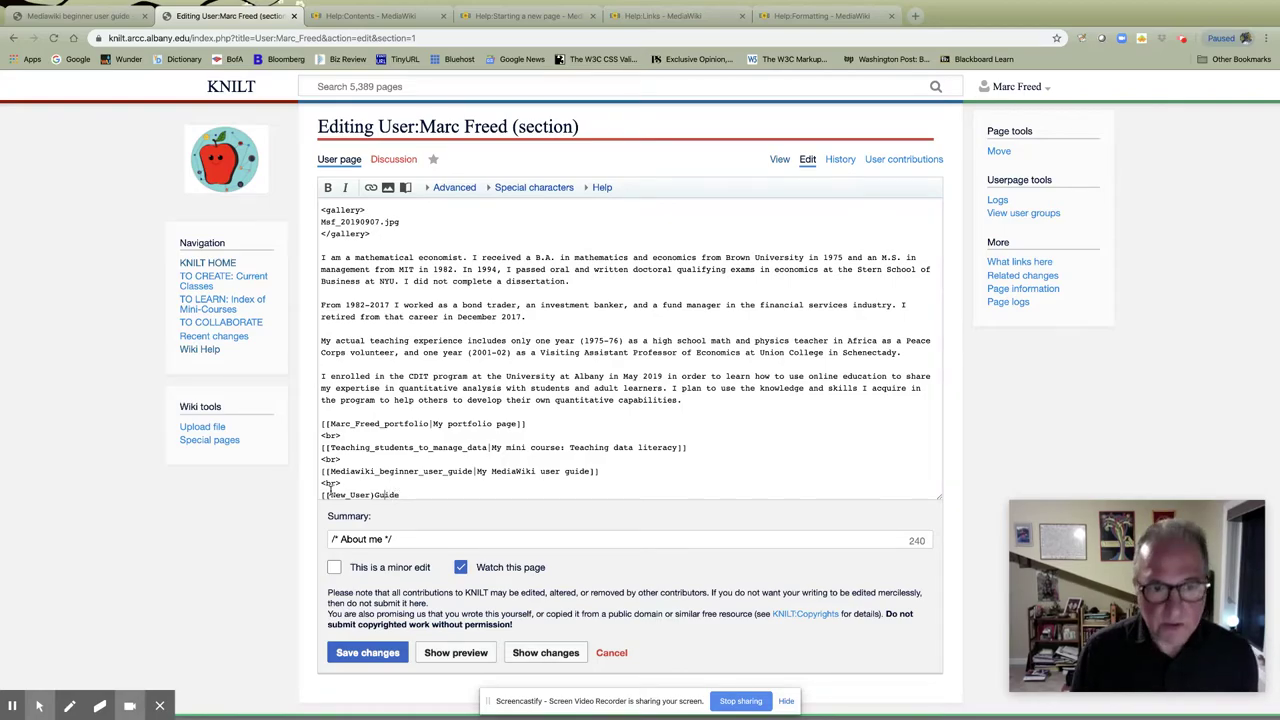
{"action": "key", "text": "BackSpace"}
{"action": "type", "text": "_Guide"}
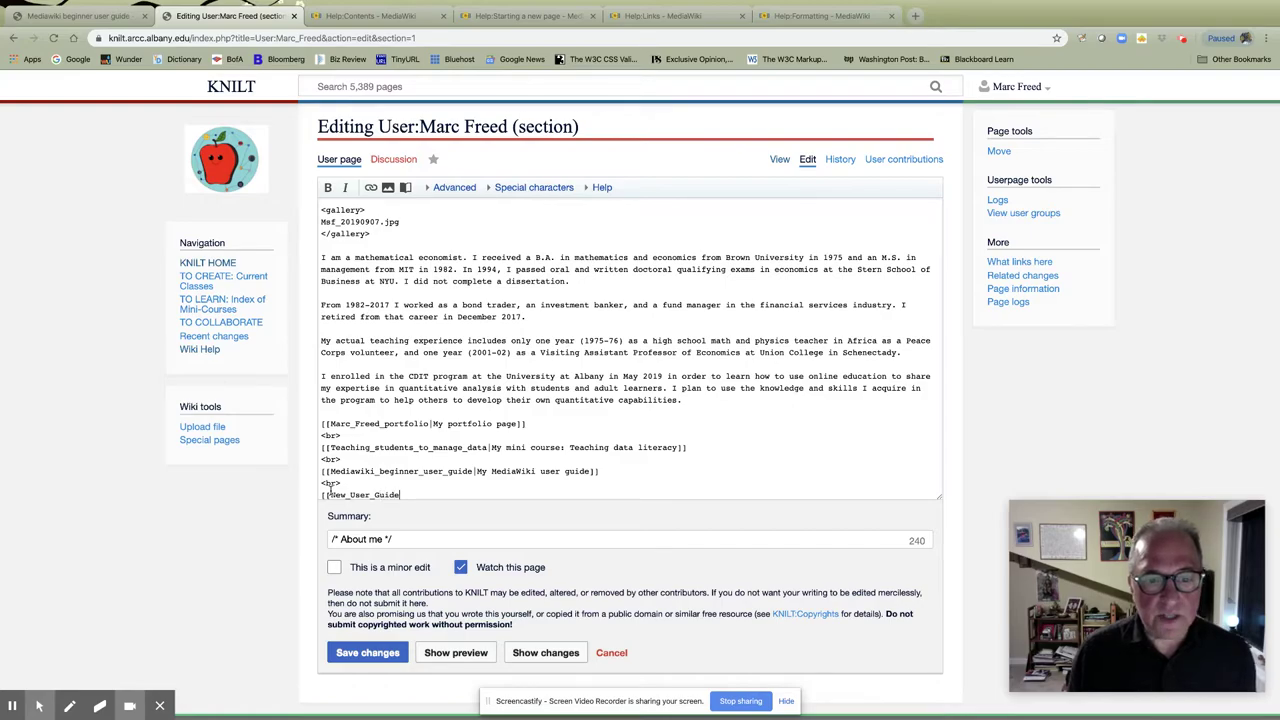
{"action": "type", "text": "|"}
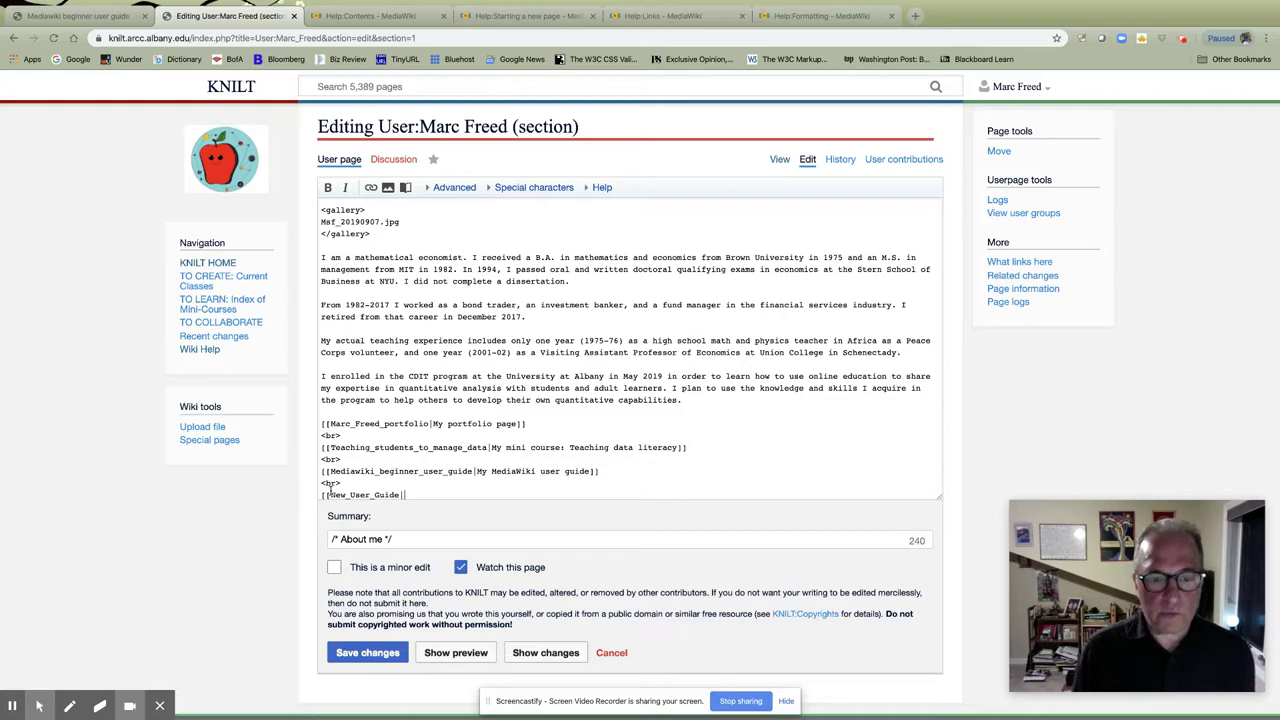
{"action": "type", "text": "My UG"}
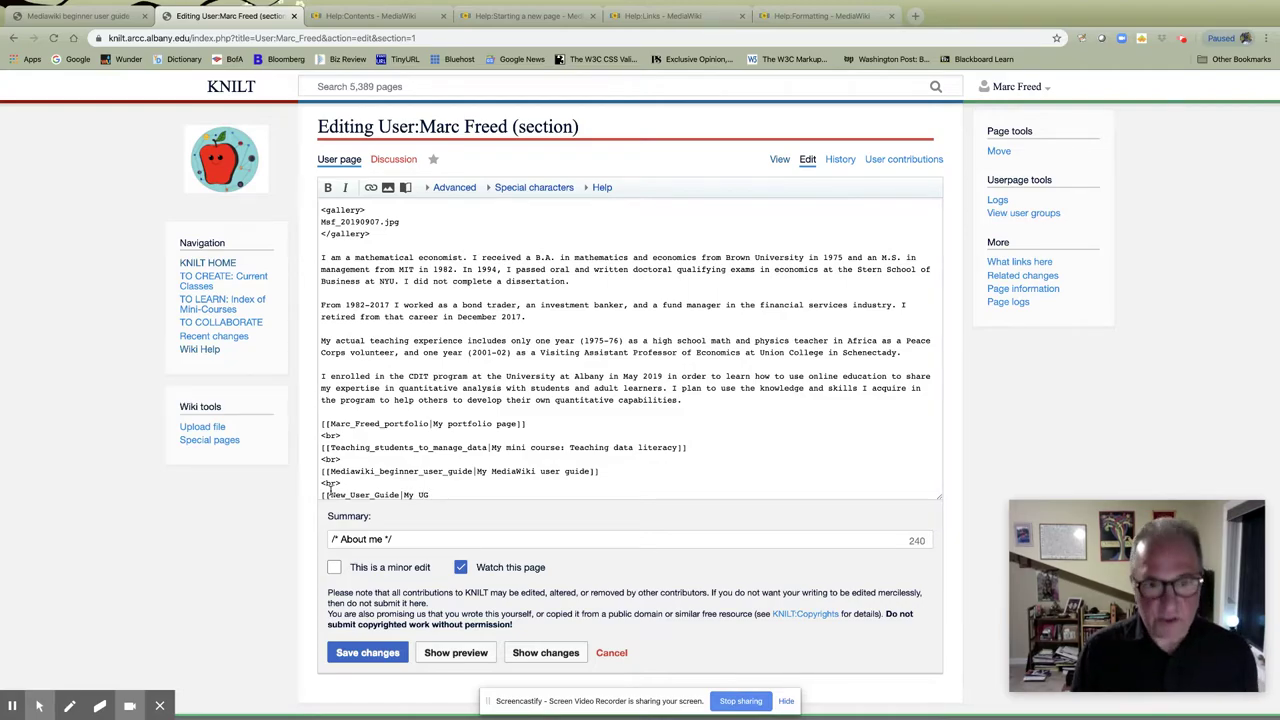
{"action": "type", "text": "]]"}
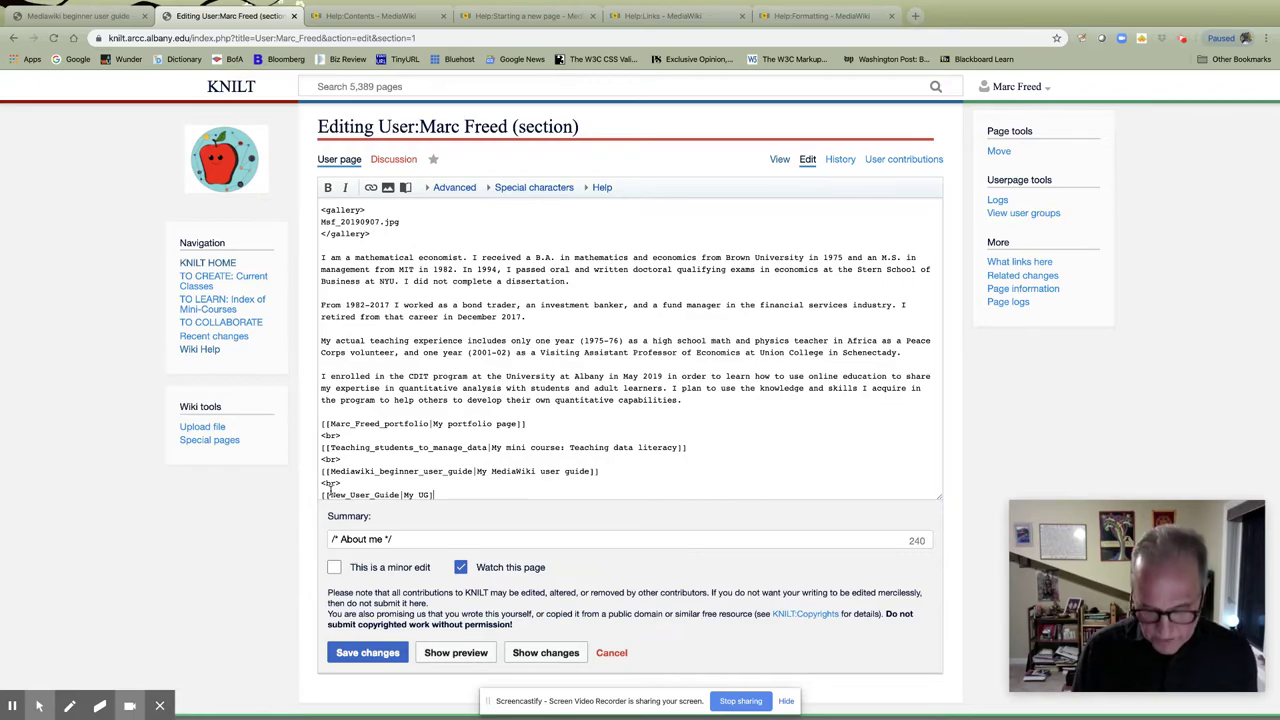
{"action": "left_click", "coordinate": [366, 652]}
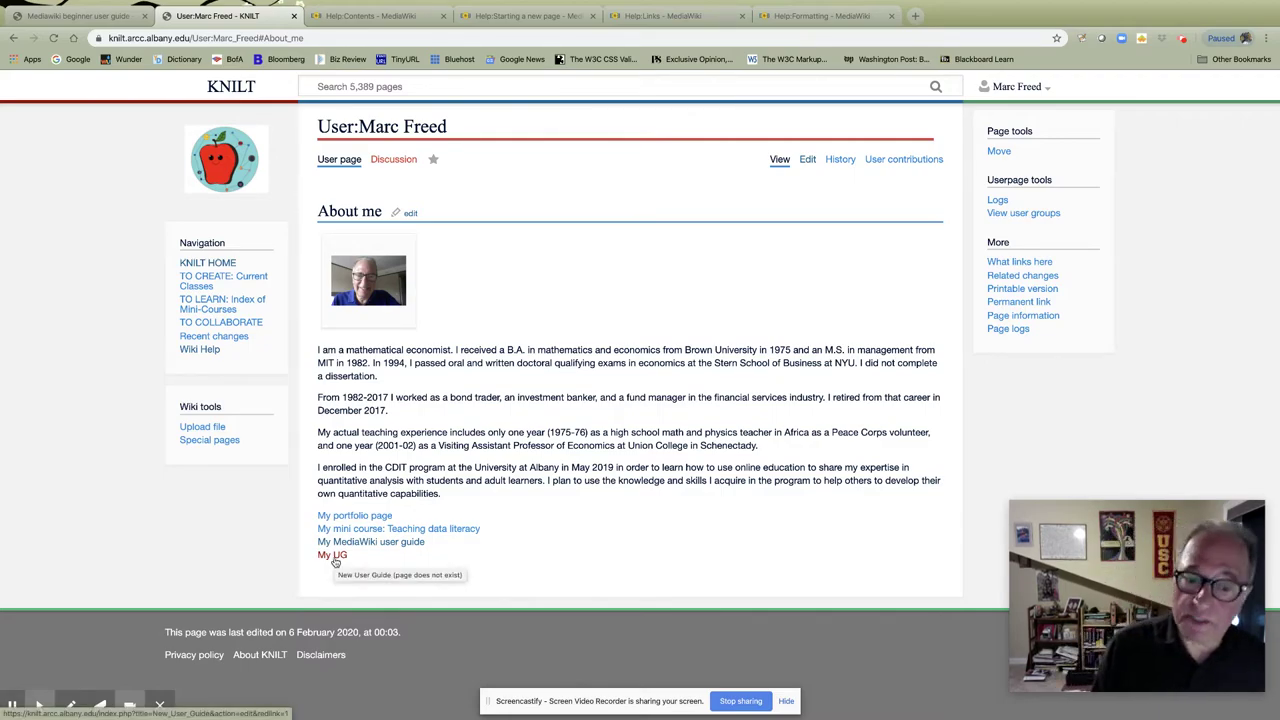
Open the new My UG link and enter "My name is" followed by the author's first name as the page text
{"action": "left_click", "coordinate": [334, 558]}
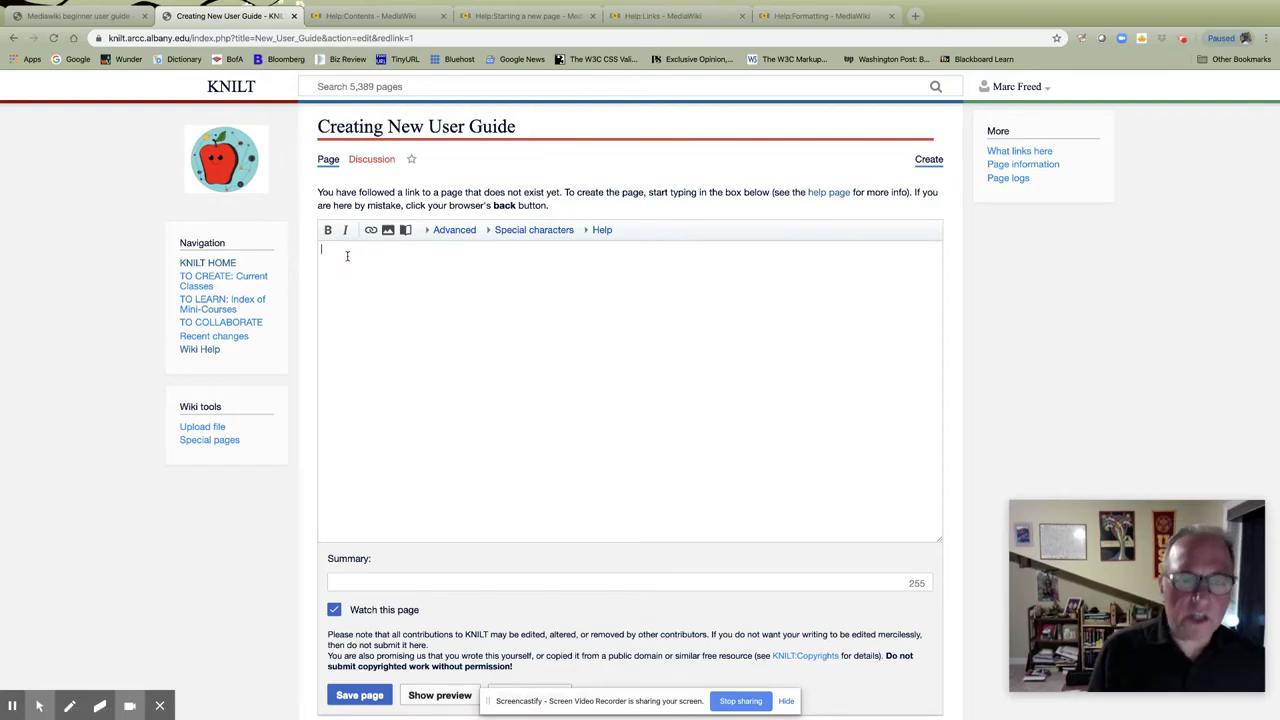
{"action": "type", "text": "name i"}
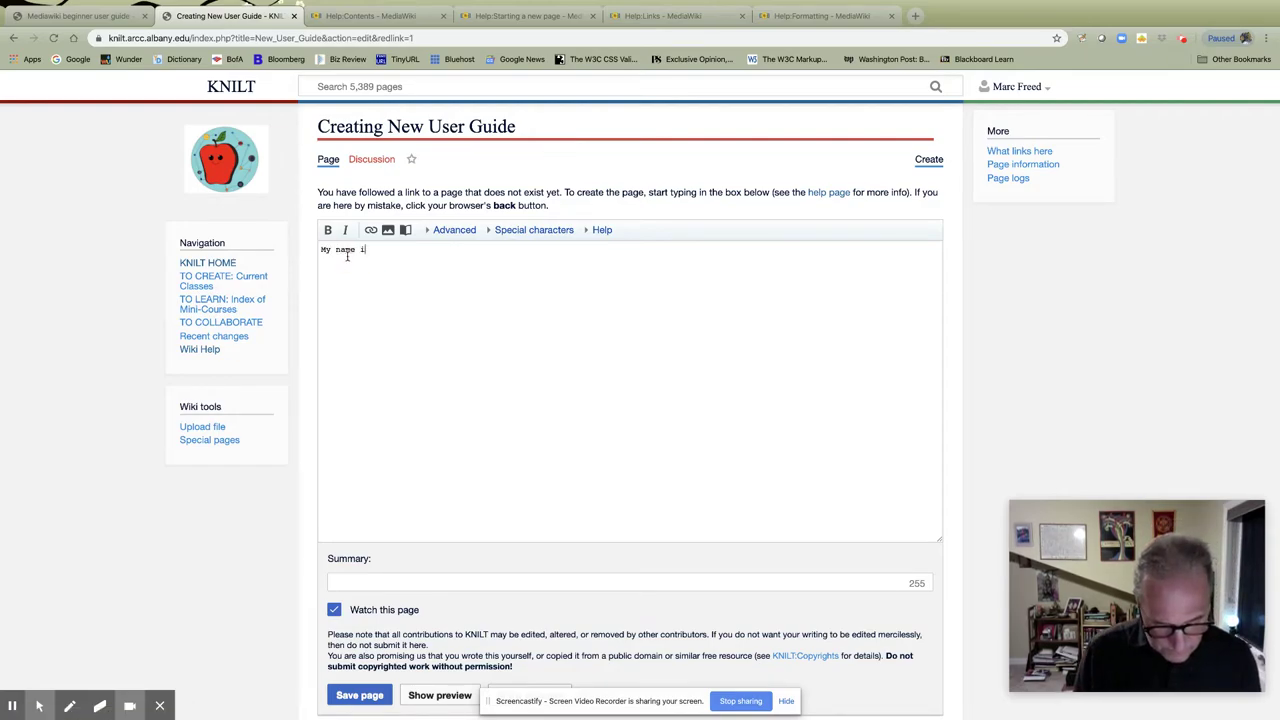
{"action": "type", "text": "ss Marc"}
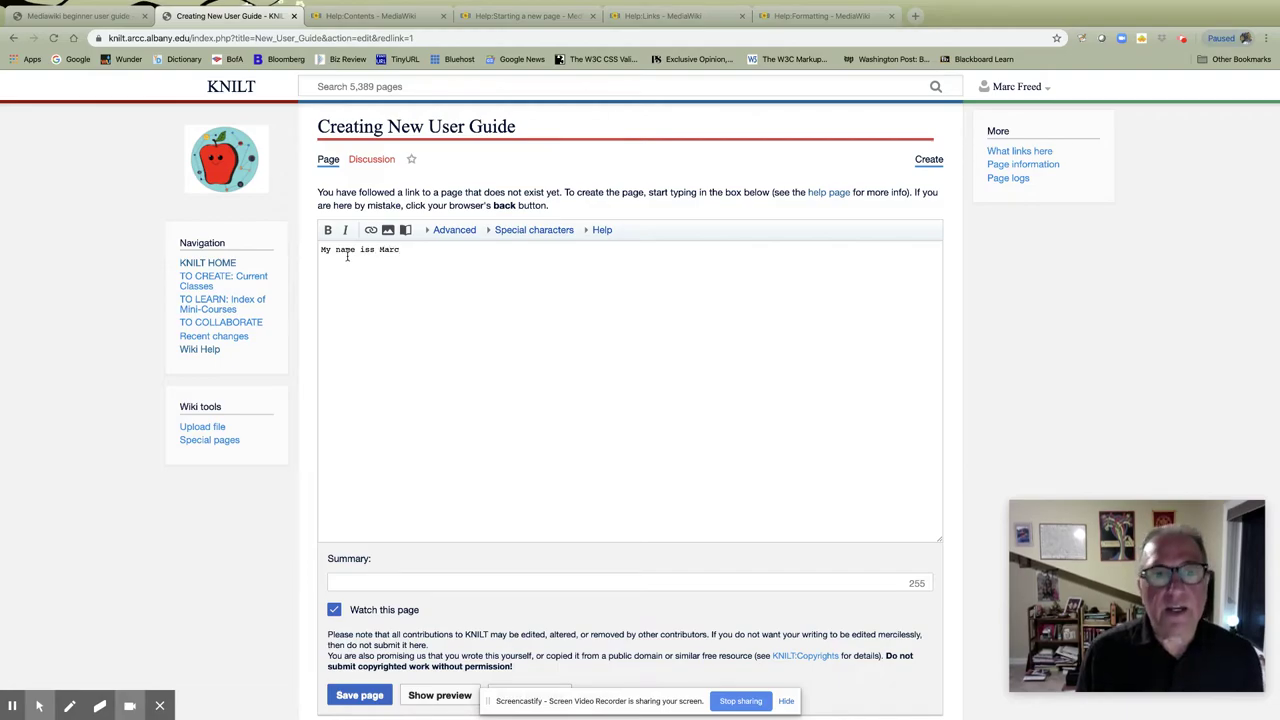
{"action": "left_click", "coordinate": [374, 251]}
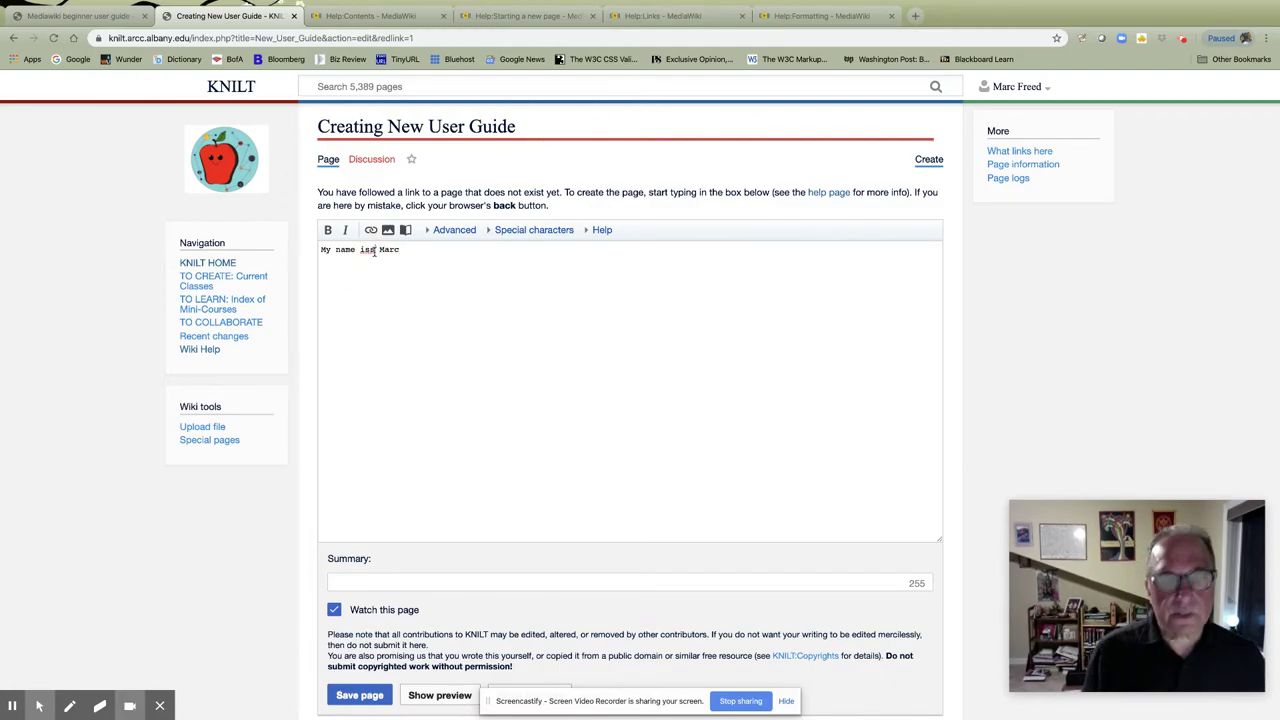
{"action": "key", "text": "BackSpace"}
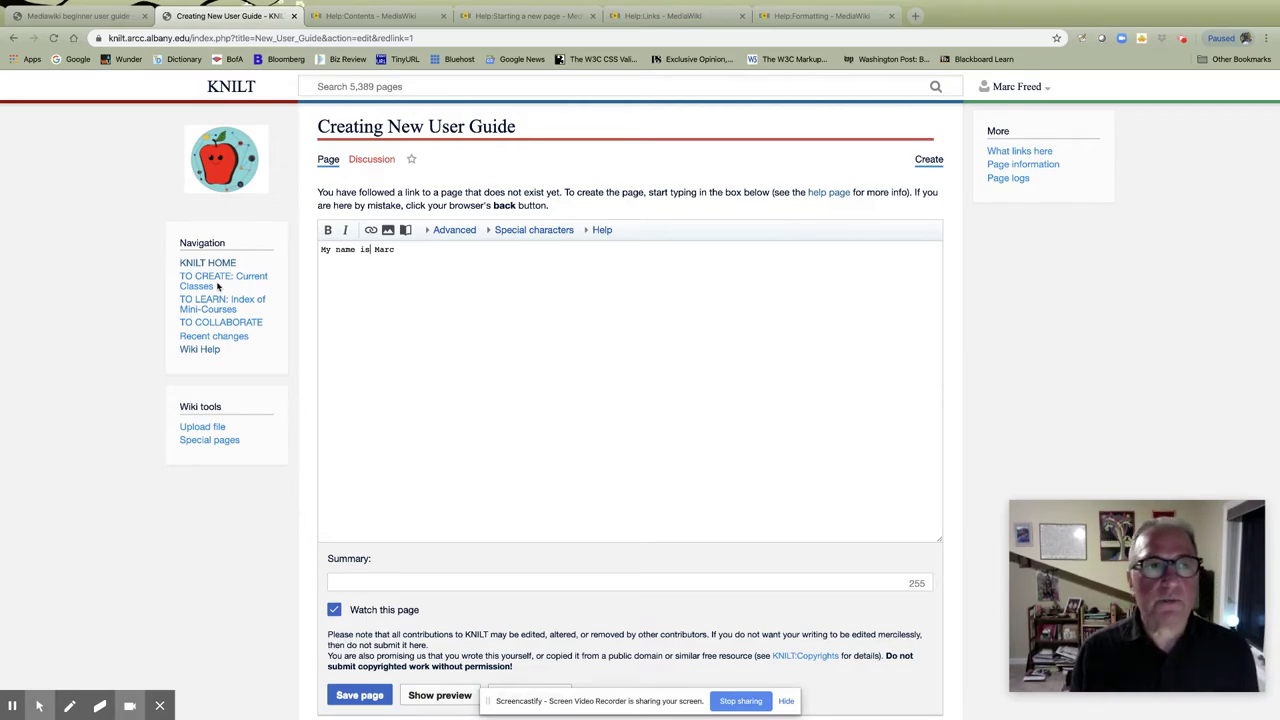
Reopen the user page from the beginner user guide's My user page link and open its About me section for editing
{"action": "left_click", "coordinate": [90, 16]}
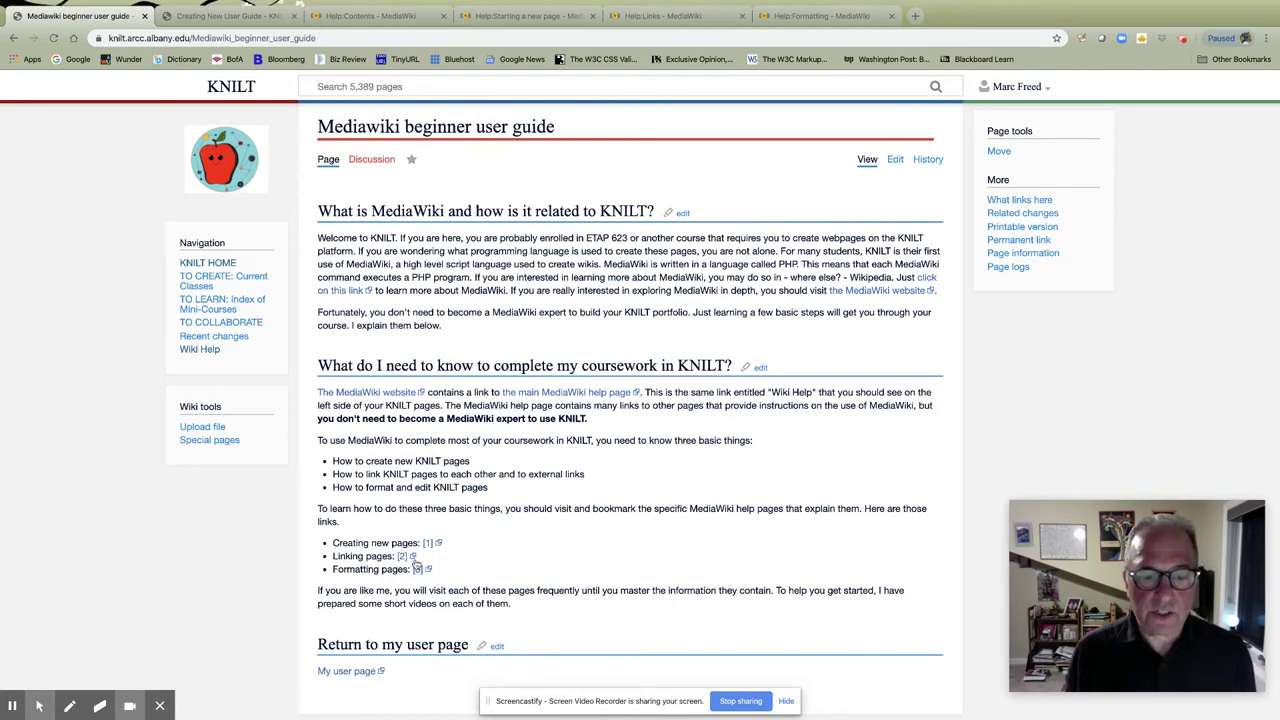
{"action": "left_click", "coordinate": [357, 672]}
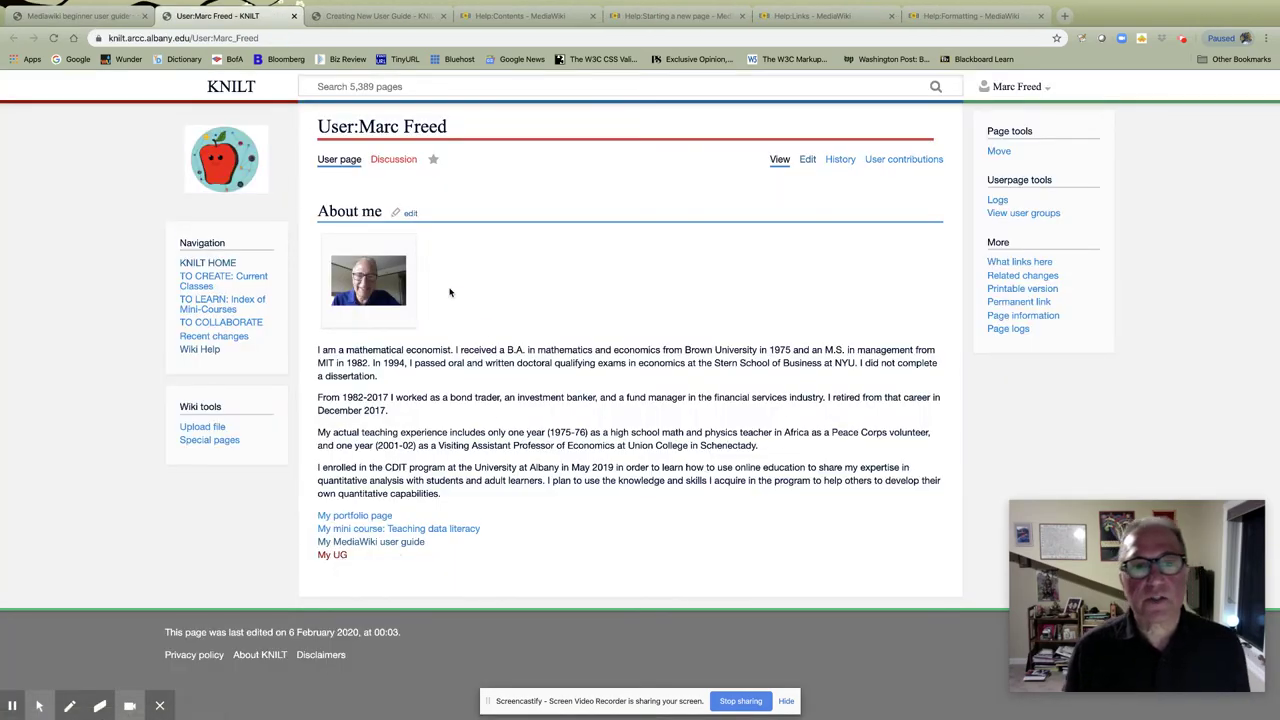
{"action": "left_click", "coordinate": [412, 216]}
{"action": "scroll", "coordinate": [519, 420], "scroll_direction": "down", "scroll_amount": 2}
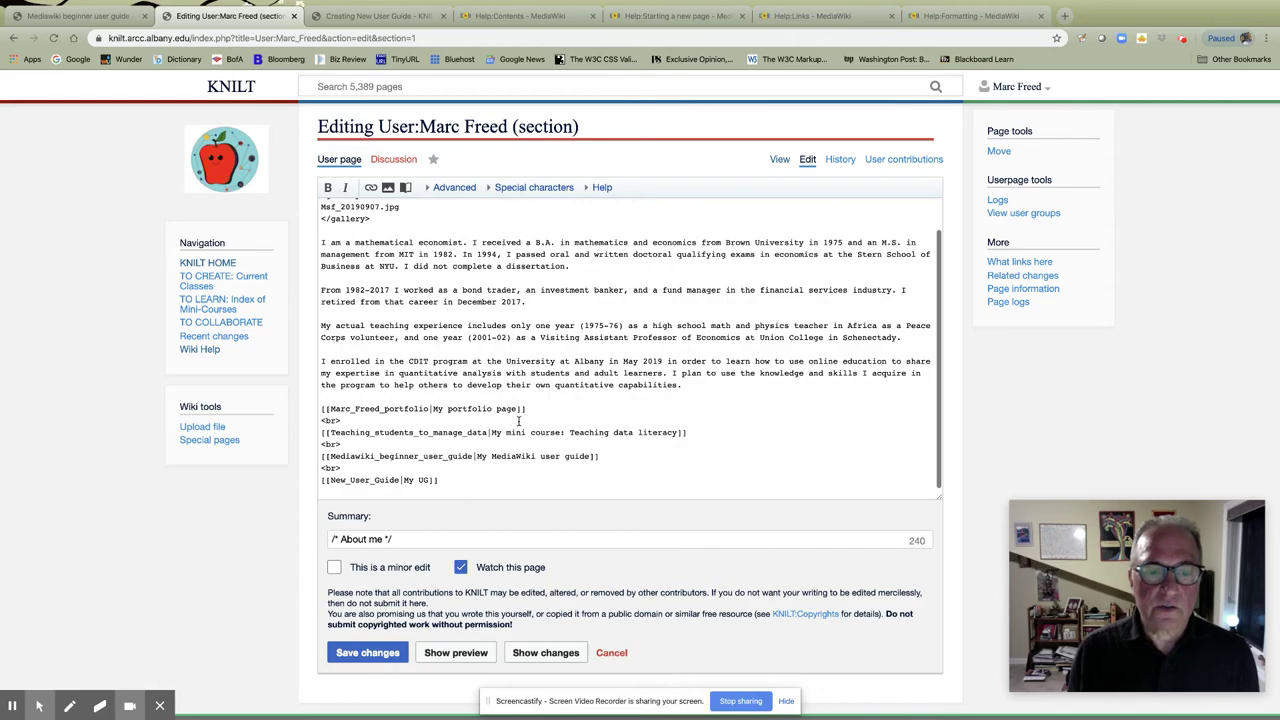